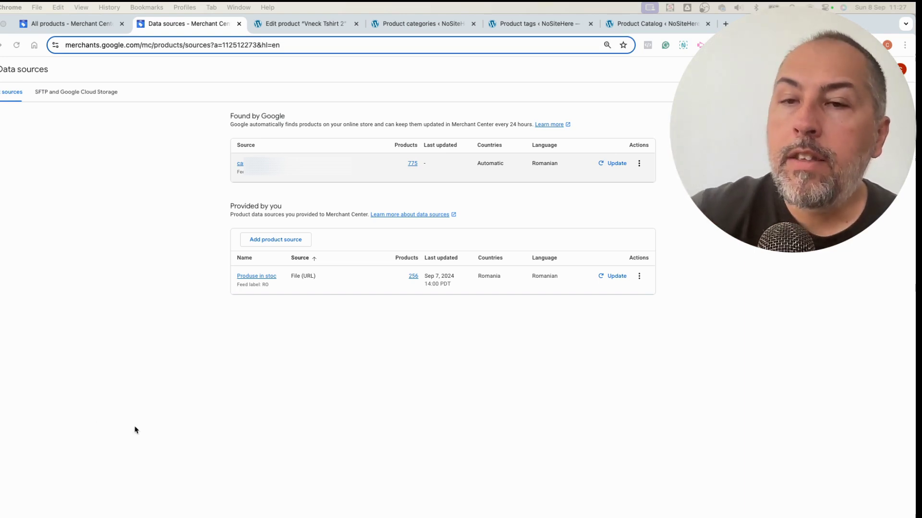
Review the Merchant Center data sources and the management options for the source found by Google
{"action": "left_click", "coordinate": [91, 24]}
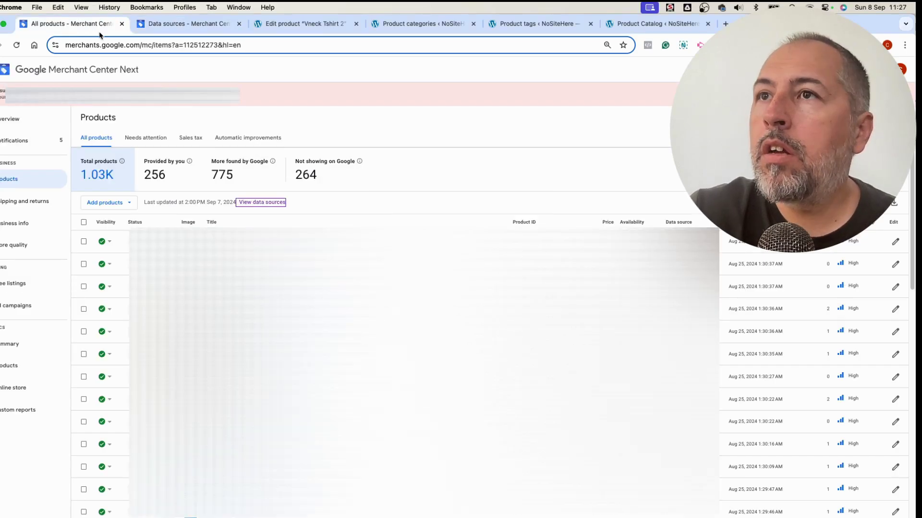
{"action": "left_click", "coordinate": [265, 204]}
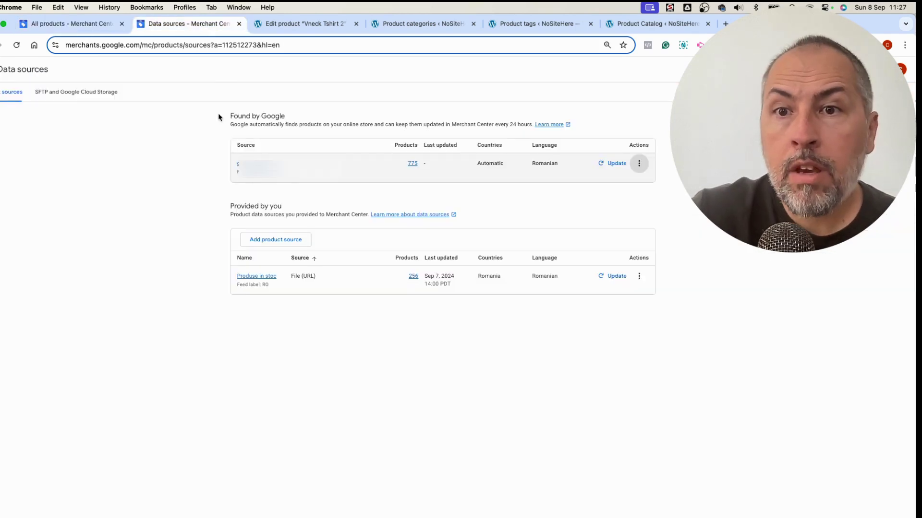
{"action": "left_click", "coordinate": [639, 164]}
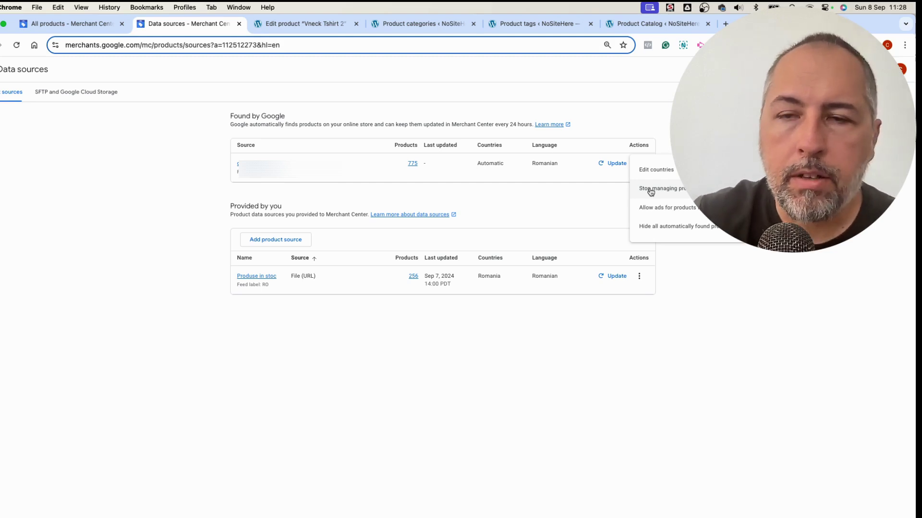
{"action": "left_click", "coordinate": [578, 210]}
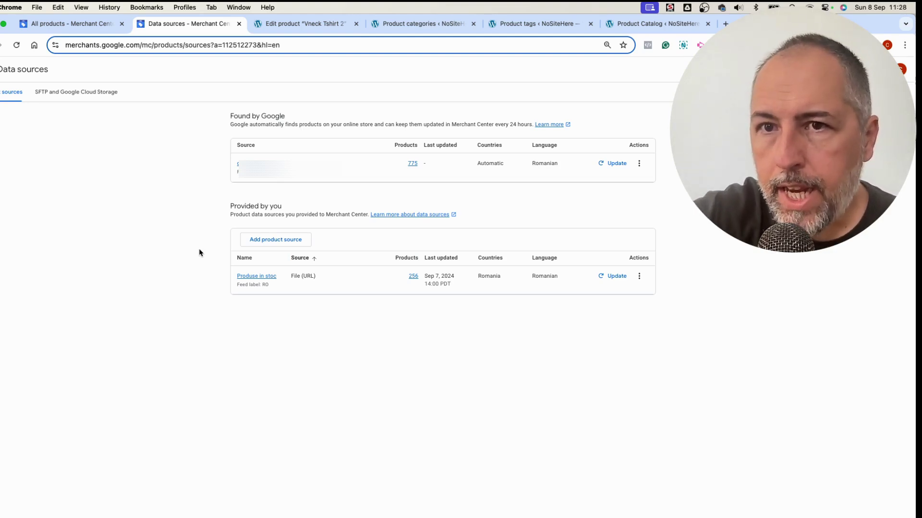
Open the test google feed for editing in Product Catalog Feed Pro and review its product category and product type filters
{"action": "key", "text": "super+9"}
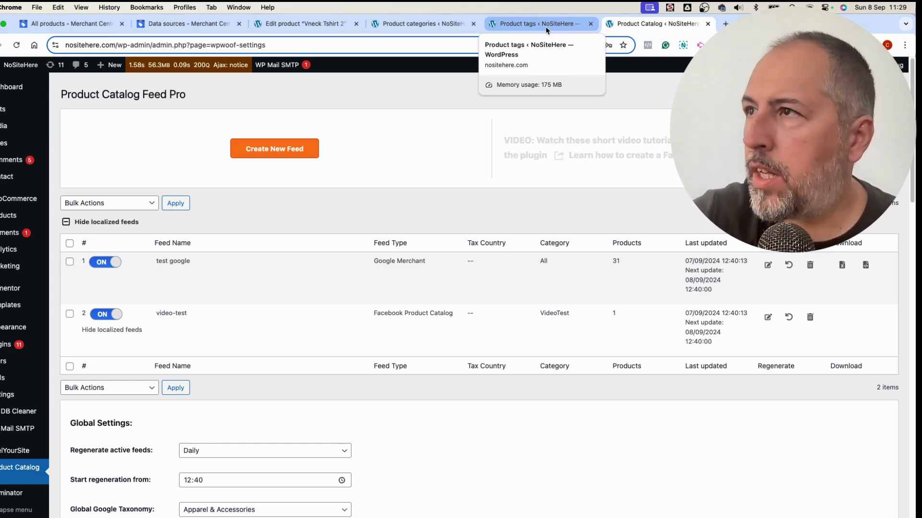
{"action": "left_click", "coordinate": [767, 266]}
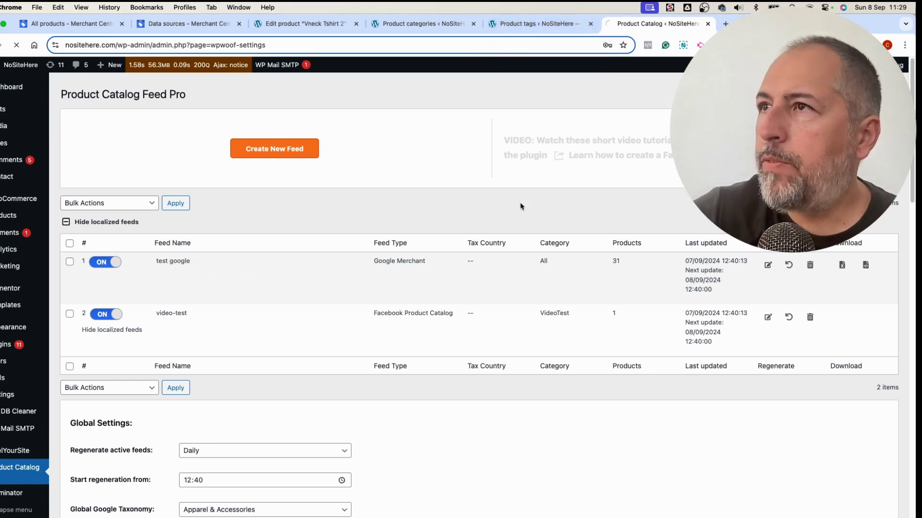
{"action": "scroll", "coordinate": [469, 255], "scroll_direction": "down", "scroll_amount": 15}
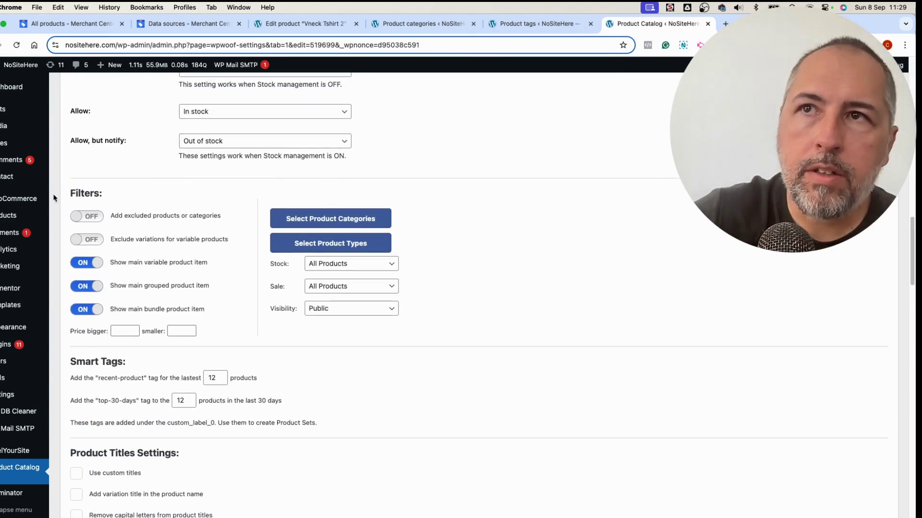
{"action": "left_click", "coordinate": [325, 225]}
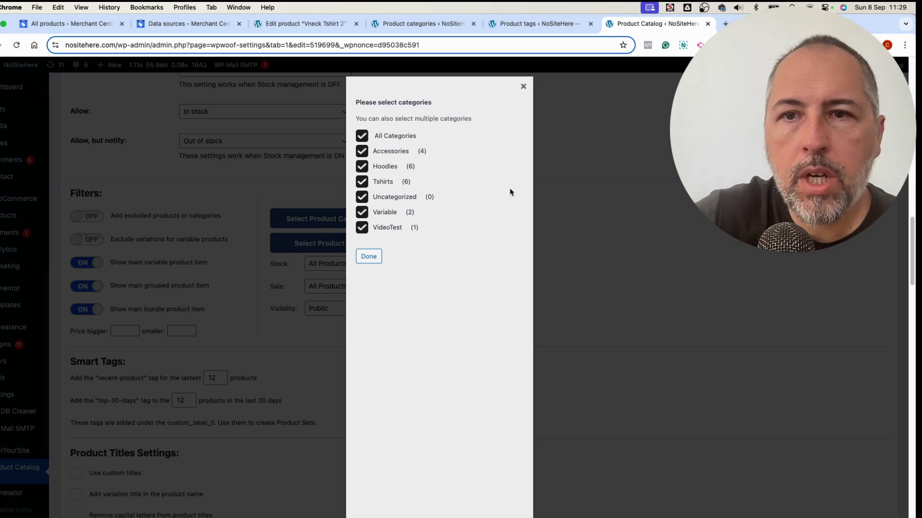
{"action": "left_click", "coordinate": [524, 86]}
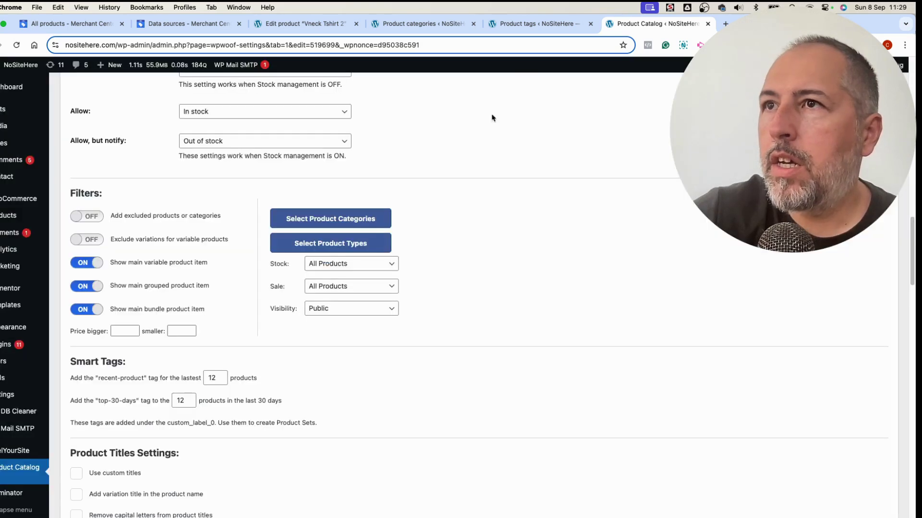
{"action": "left_click", "coordinate": [318, 242]}
{"action": "left_click", "coordinate": [522, 87]}
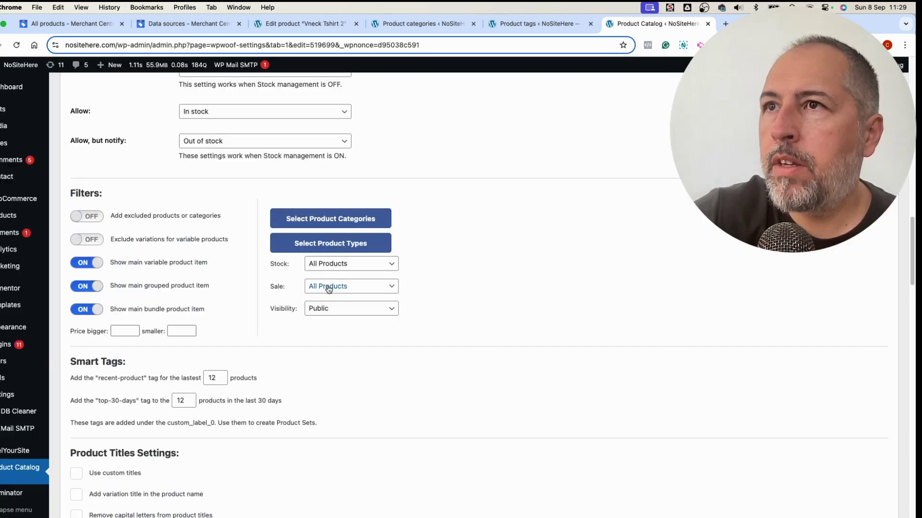
Review the feed's sale filter options and its minimum and maximum price filters
{"action": "left_click", "coordinate": [368, 286]}
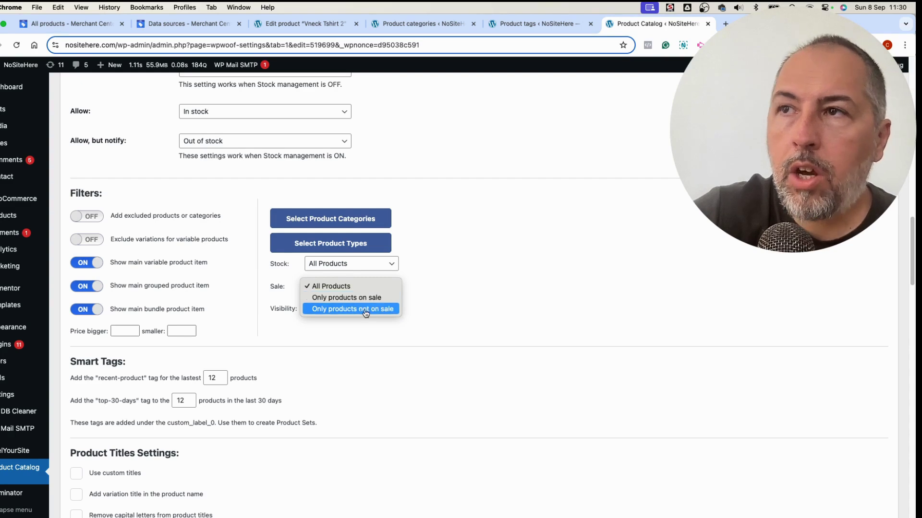
{"action": "left_click", "coordinate": [560, 296]}
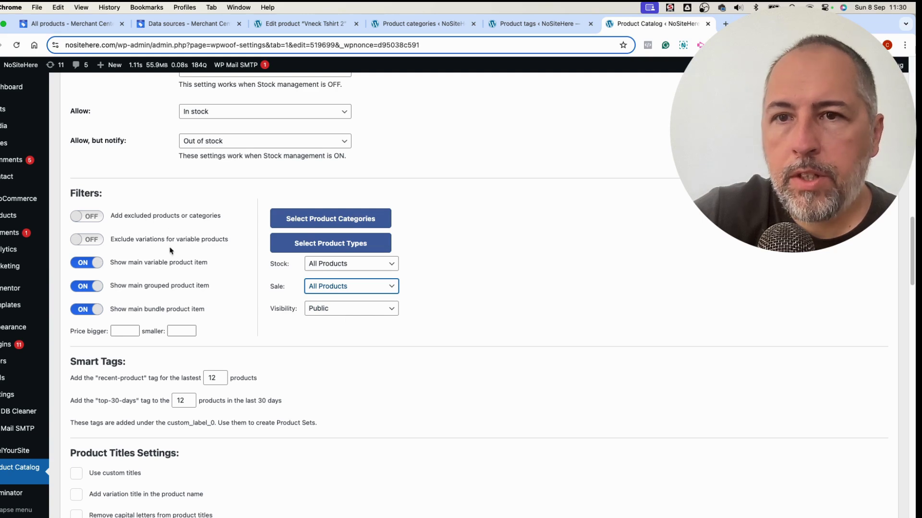
{"action": "left_click", "coordinate": [121, 329]}
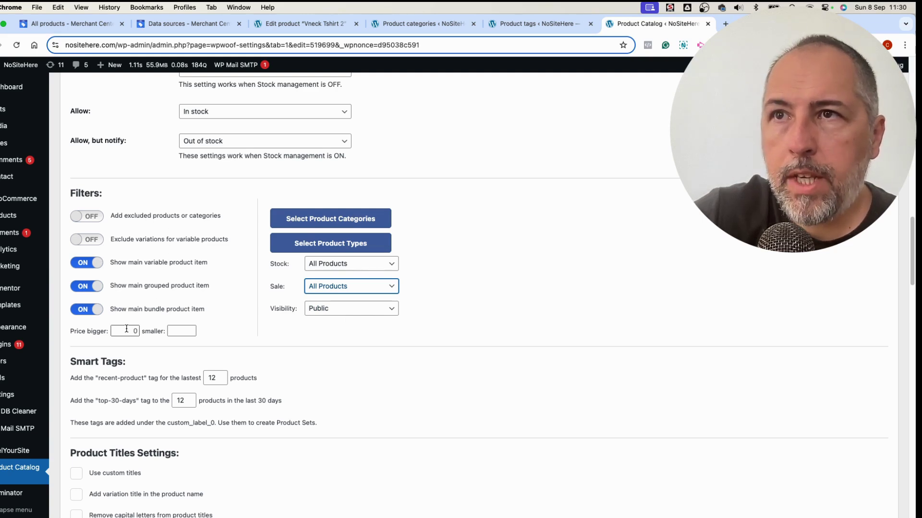
{"action": "left_click", "coordinate": [184, 322]}
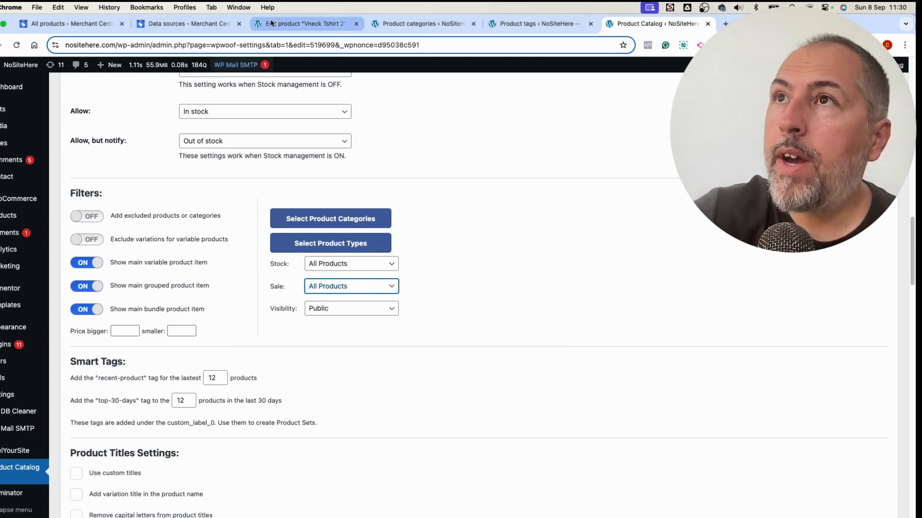
Try excluding the Vneck Tshirt product from feeds in its Product Catalog options, and switch the exclusion back off
{"action": "left_click", "coordinate": [292, 23]}
{"action": "scroll", "coordinate": [426, 288], "scroll_direction": "down", "scroll_amount": 10}
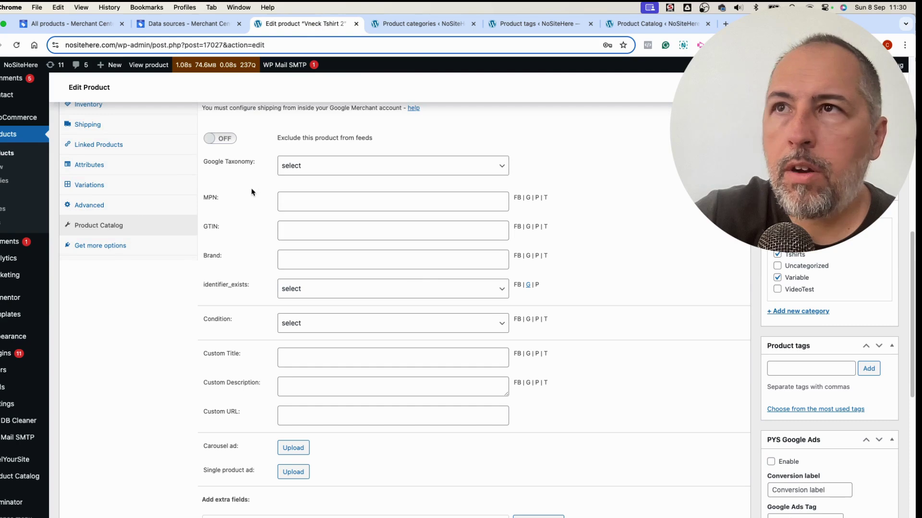
{"action": "scroll", "coordinate": [249, 194], "scroll_direction": "up", "scroll_amount": 1}
{"action": "left_click", "coordinate": [216, 167]}
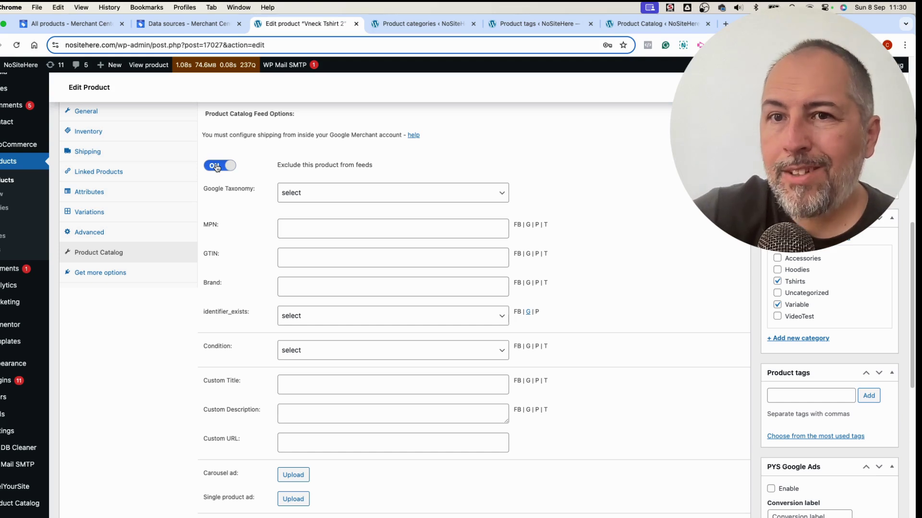
{"action": "left_click", "coordinate": [216, 166]}
Open the Accessories product category and try its exclusion from feeds, switching it back off without saving
{"action": "left_click", "coordinate": [446, 24]}
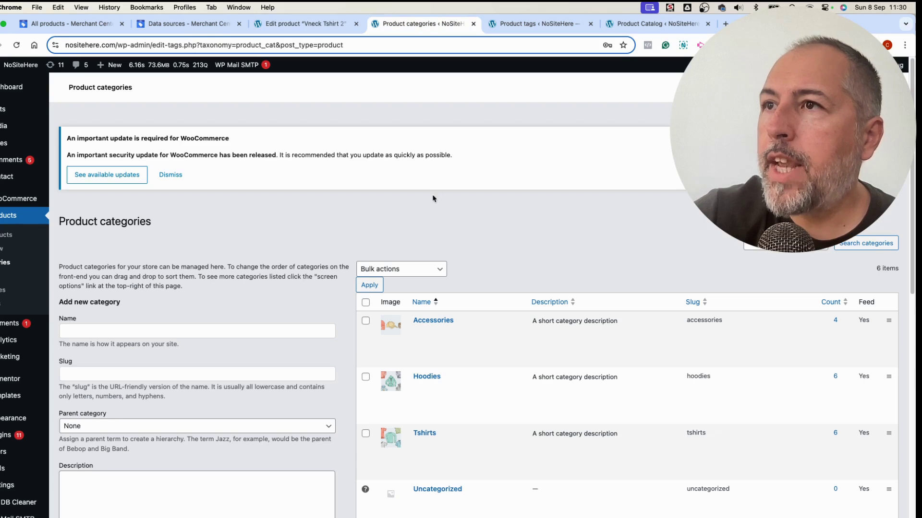
{"action": "left_click", "coordinate": [440, 319]}
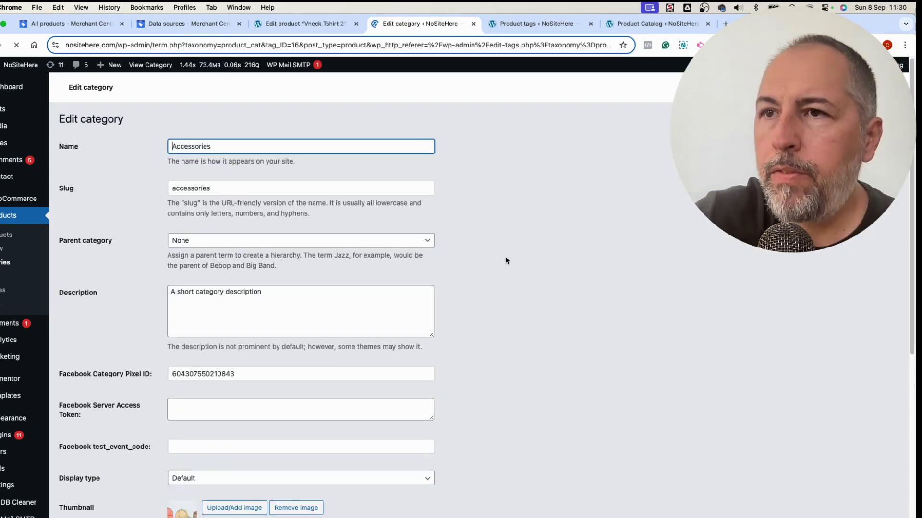
{"action": "scroll", "coordinate": [505, 257], "scroll_direction": "down", "scroll_amount": 7}
{"action": "left_click", "coordinate": [76, 278]}
{"action": "left_click", "coordinate": [76, 279]}
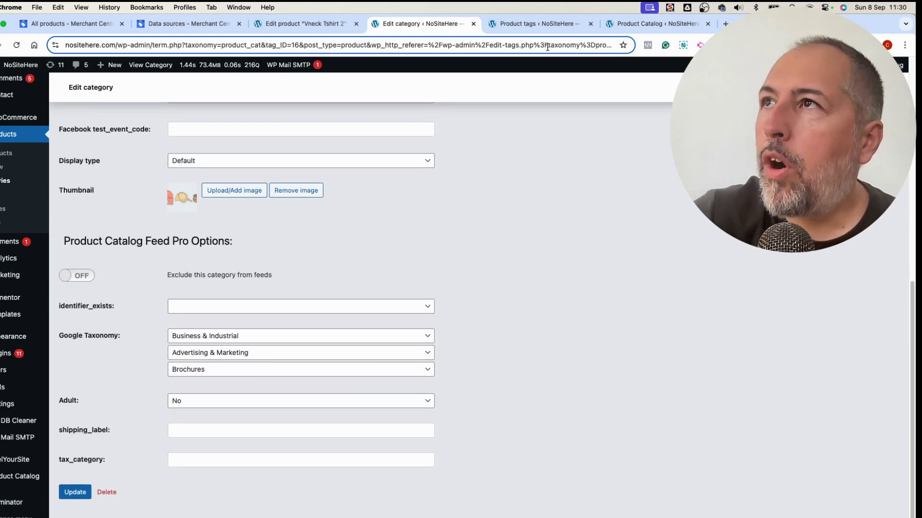
Open the Recommended product tag and try excluding its products from feeds, switching the exclusion back off without saving
{"action": "left_click", "coordinate": [544, 27]}
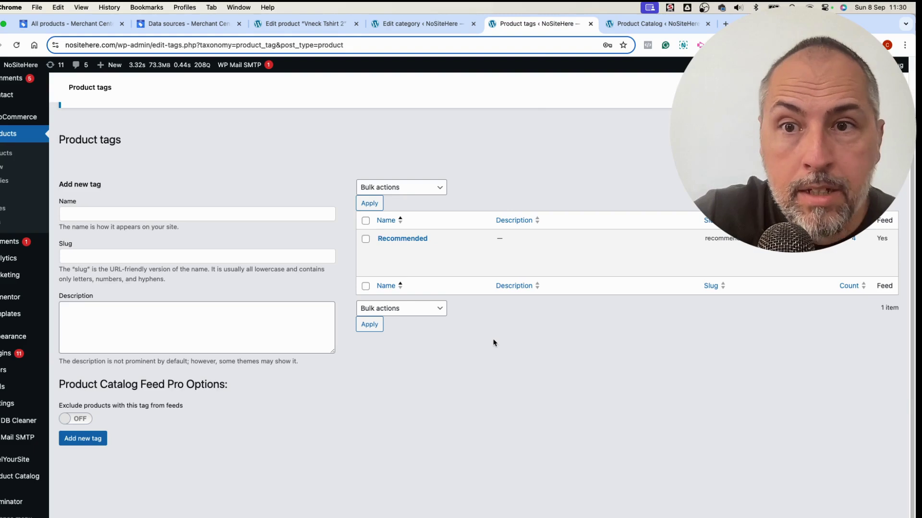
{"action": "left_click", "coordinate": [392, 239]}
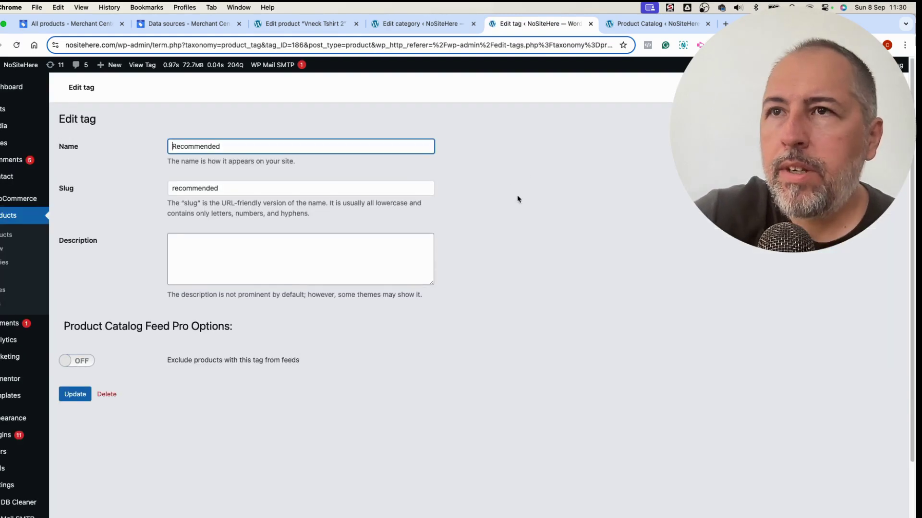
{"action": "scroll", "coordinate": [140, 344], "scroll_direction": "down", "scroll_amount": 3}
{"action": "left_click", "coordinate": [81, 384]}
{"action": "left_click", "coordinate": [81, 383]}
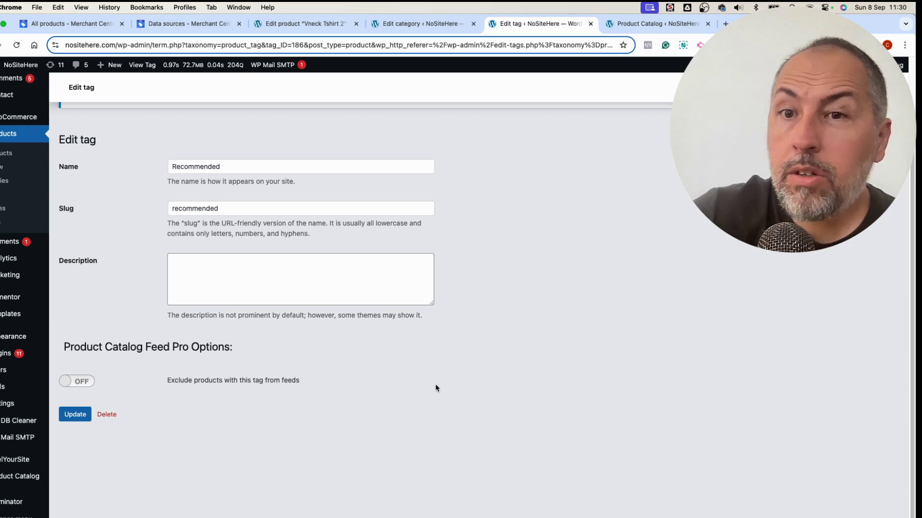